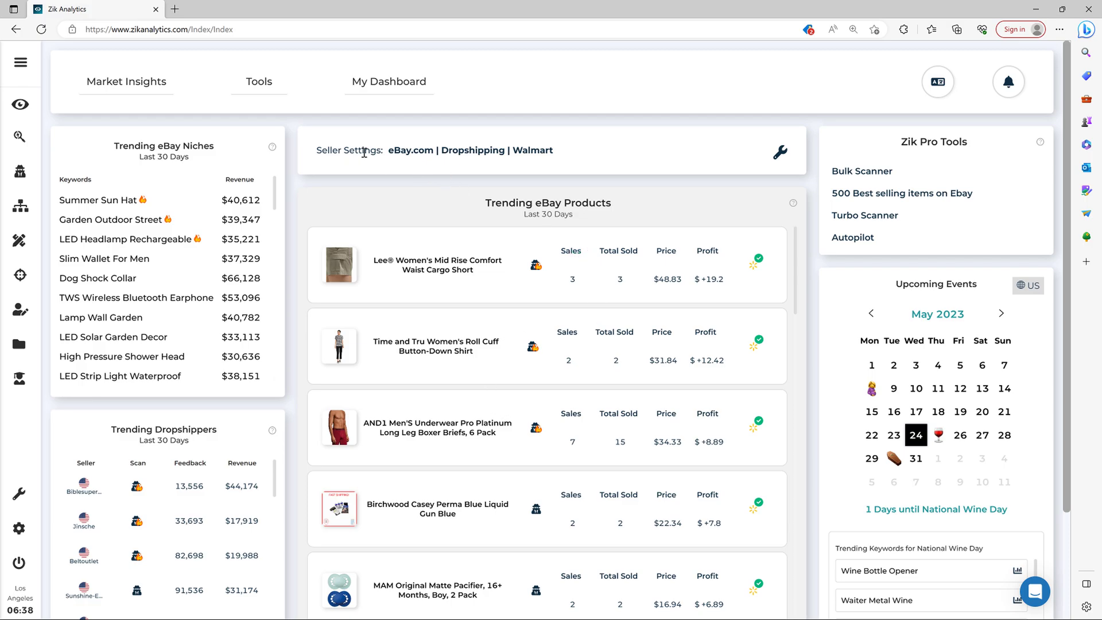
Step: Expand Seller Settings to show eBay.com selling, the Dropshipping model and Walmart sourcing
{"action": "left_click", "coordinate": [781, 152]}
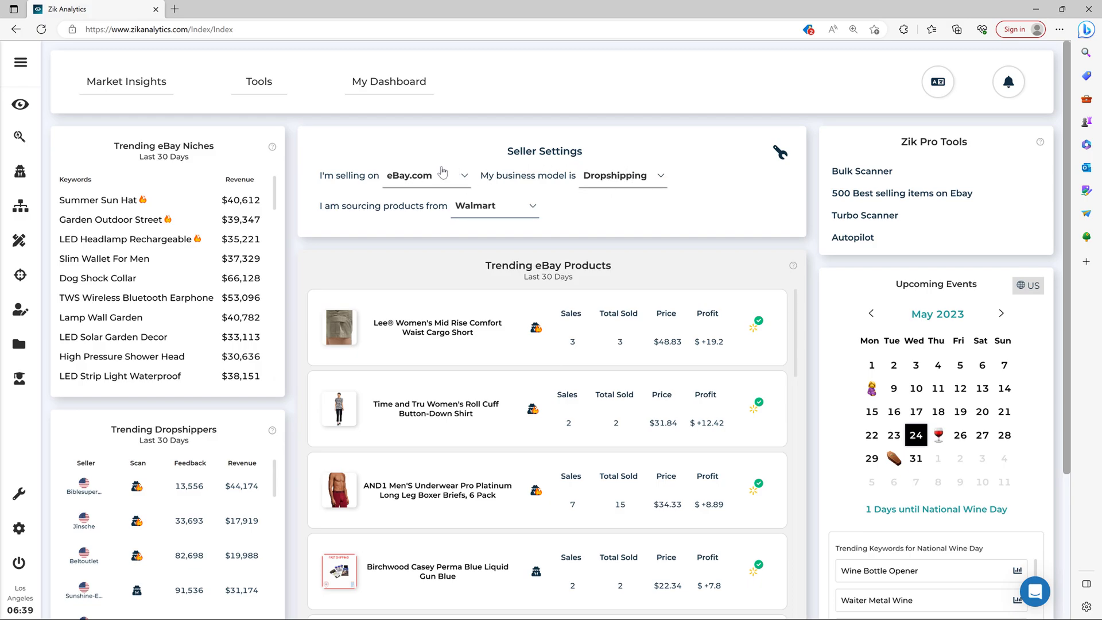
{"action": "left_click_drag", "start_coordinate": [398, 207], "coordinate": [513, 217]}
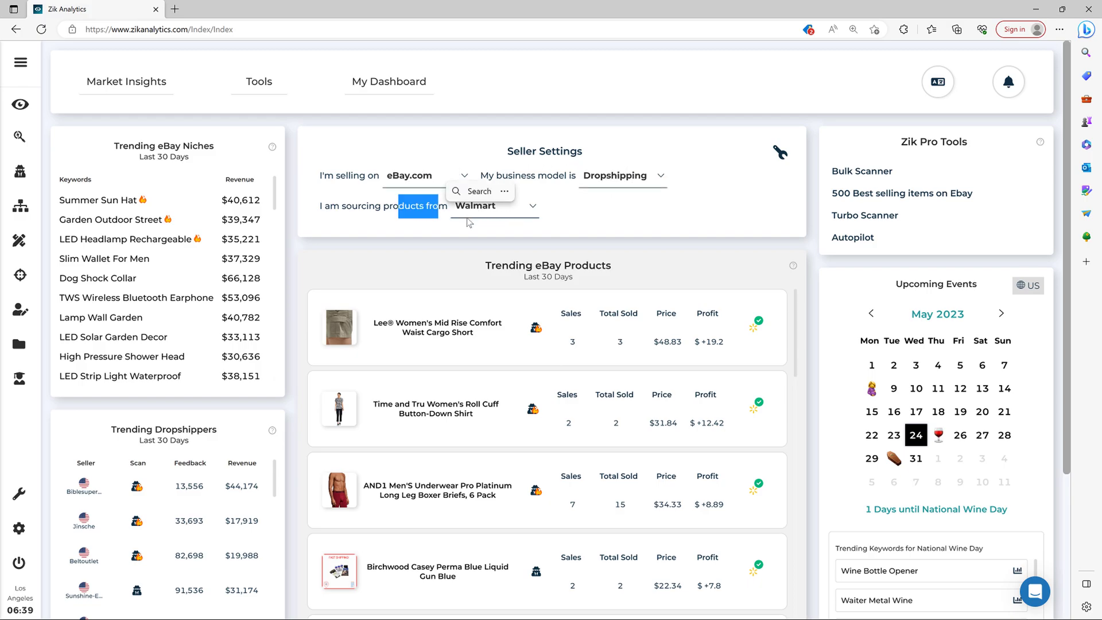
{"action": "left_click", "coordinate": [835, 26]}
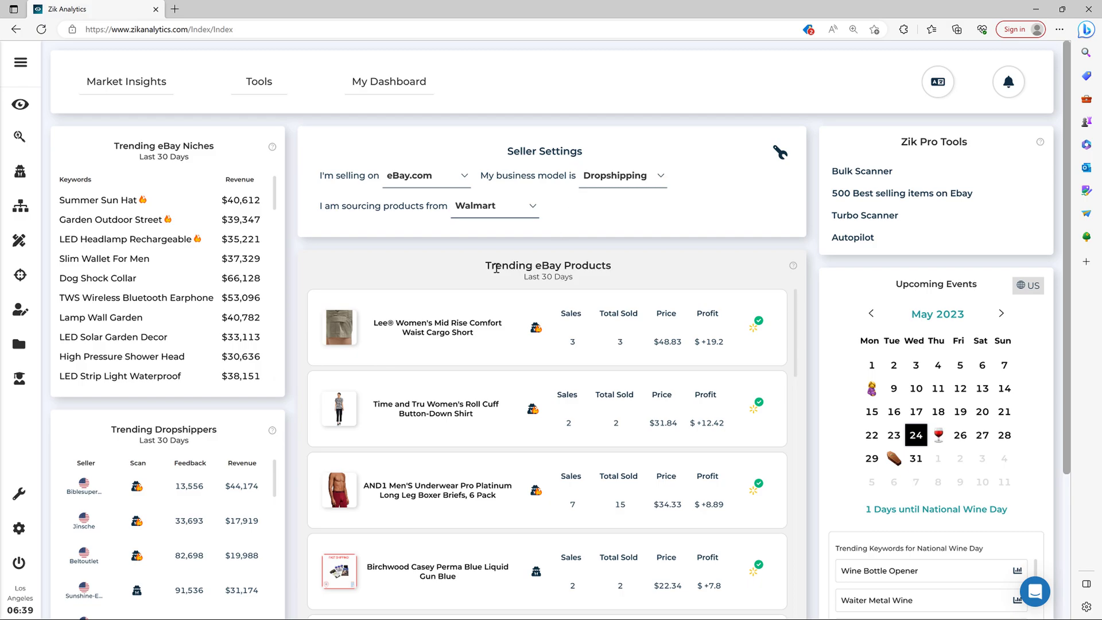
{"action": "left_click_drag", "start_coordinate": [570, 277], "coordinate": [524, 280]}
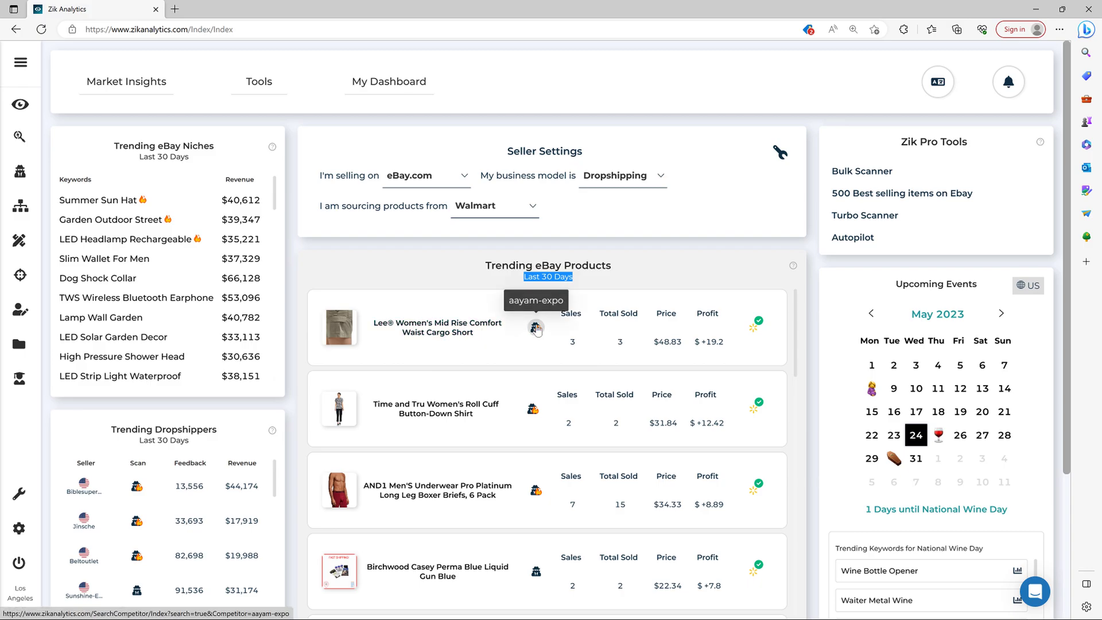
{"action": "left_click_drag", "start_coordinate": [576, 342], "coordinate": [618, 342]}
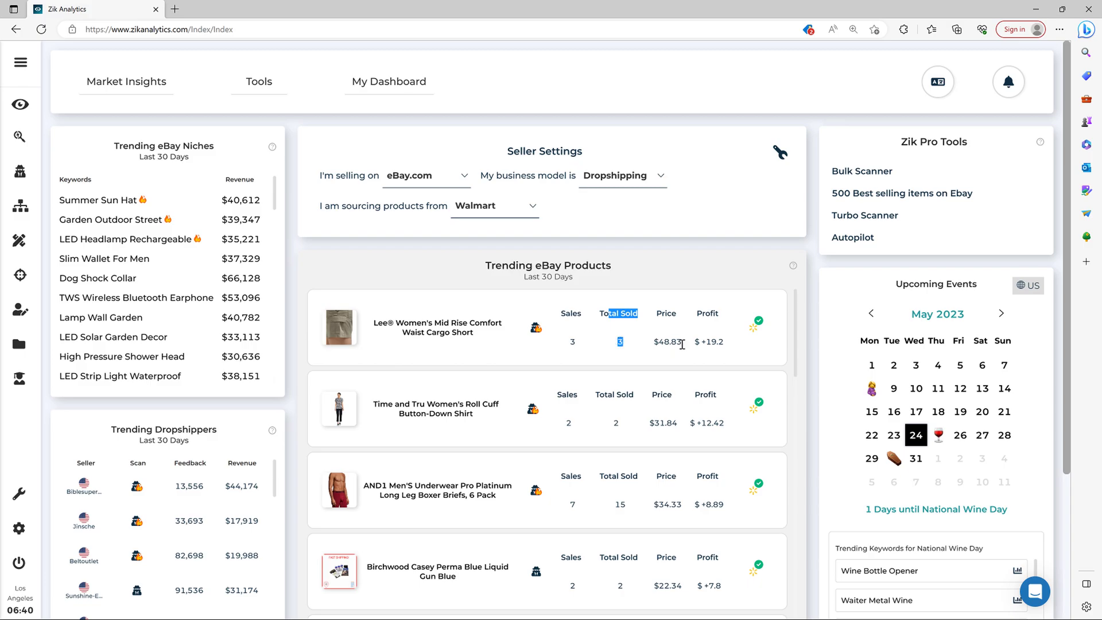
{"action": "mouse_move", "coordinate": [735, 345]}
{"action": "left_mouse_down"}
{"action": "mouse_move", "coordinate": [695, 344]}
{"action": "mouse_move", "coordinate": [718, 345]}
{"action": "left_mouse_up"}
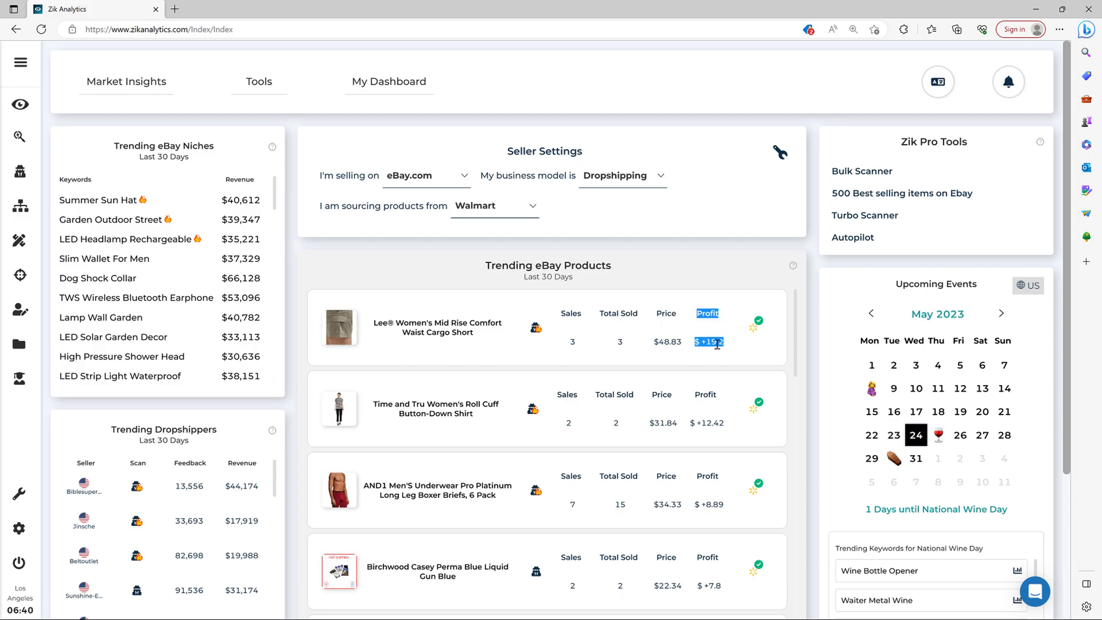
Step: Find the $22.98 Walmart match for the Lee cargo short and save it to 'walmart items'
{"action": "left_click", "coordinate": [754, 335]}
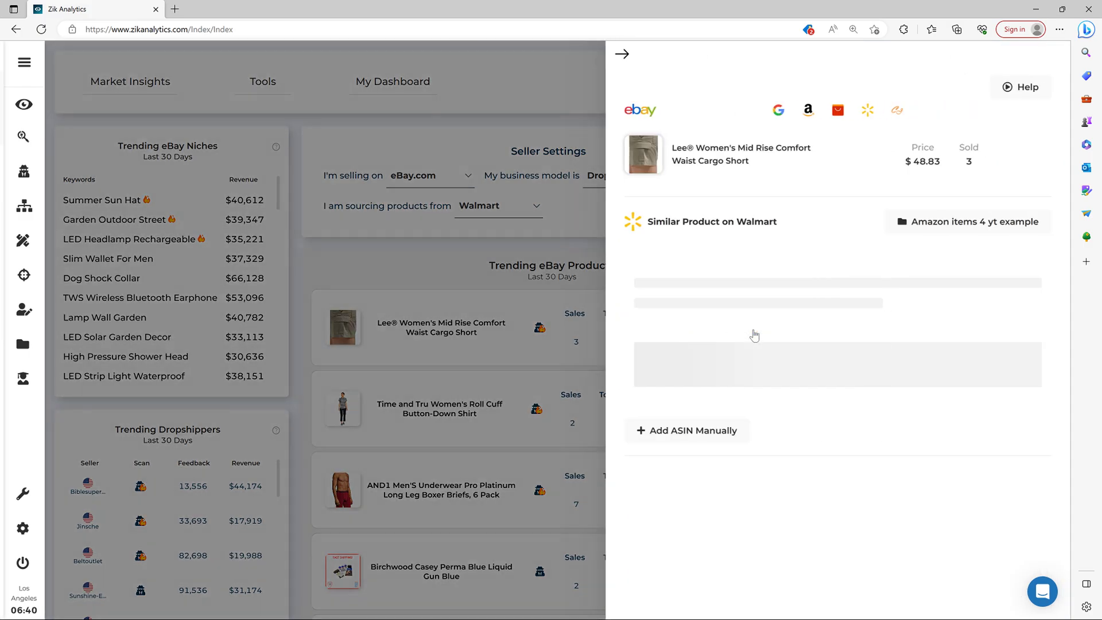
{"action": "mouse_move", "coordinate": [647, 149]}
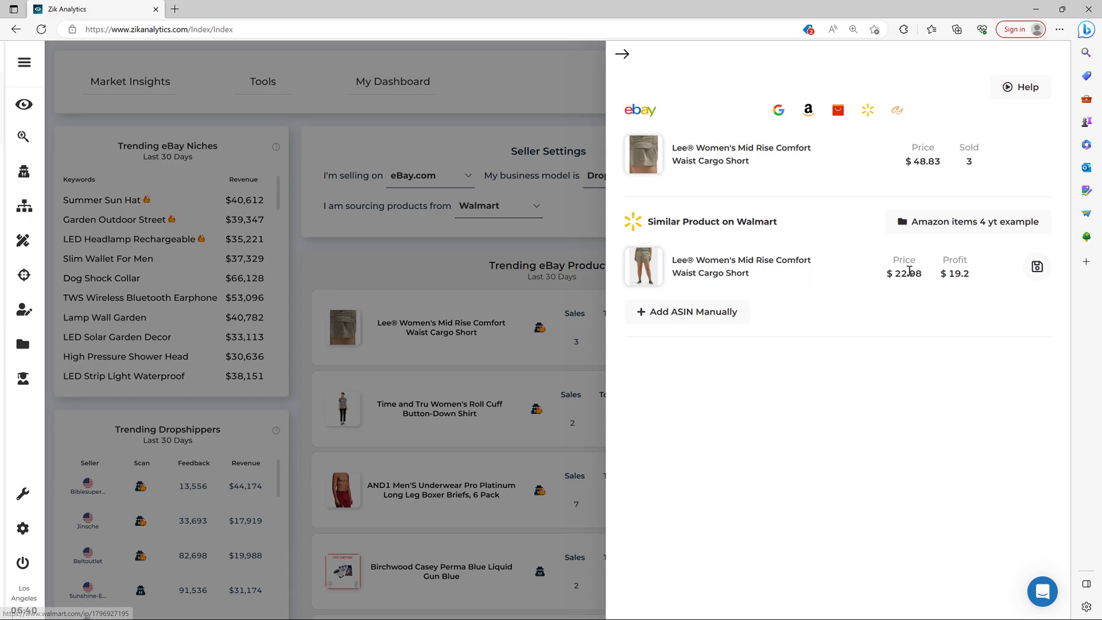
{"action": "left_click", "coordinate": [959, 227]}
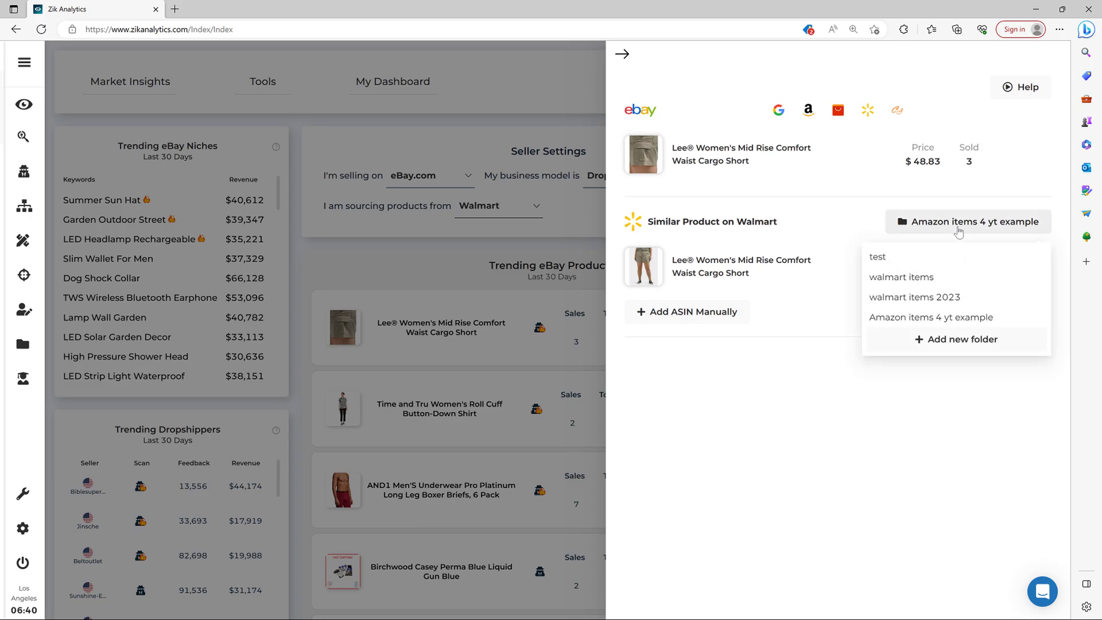
{"action": "left_click", "coordinate": [956, 276]}
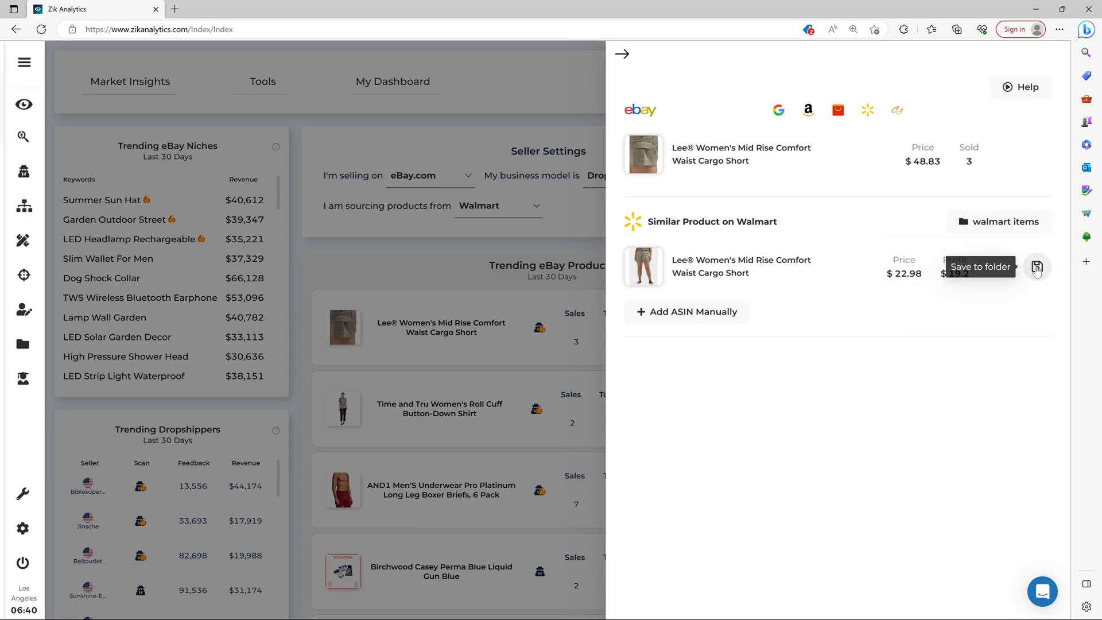
{"action": "left_click", "coordinate": [1037, 268]}
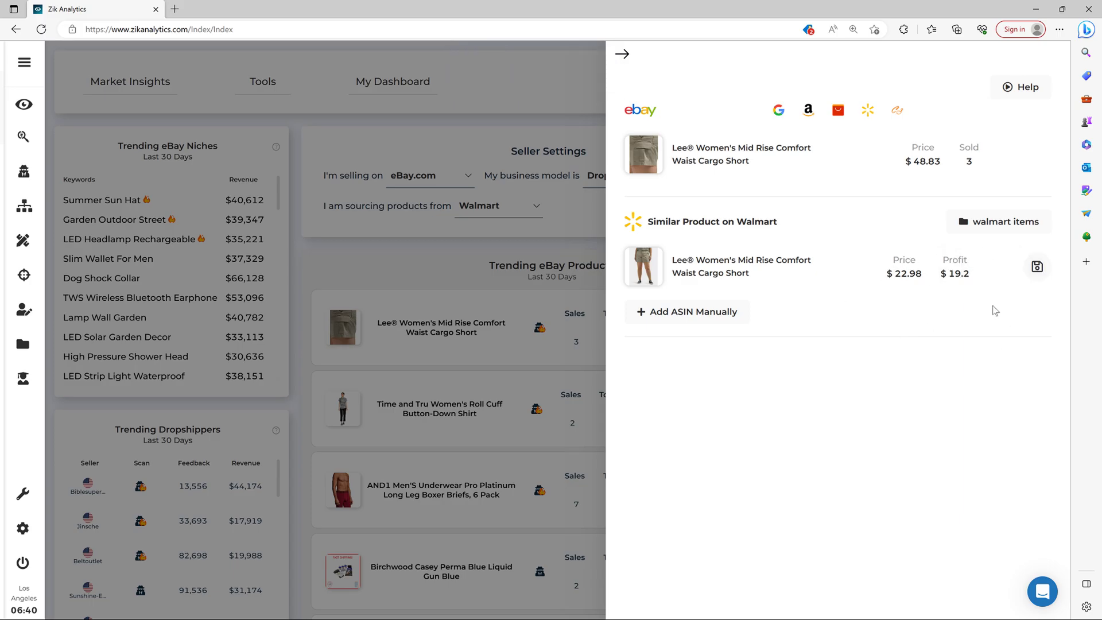
Step: Close the comparison panel and browse Trending eBay Products and Trending Dropshippers on the dashboard
{"action": "left_click", "coordinate": [581, 233]}
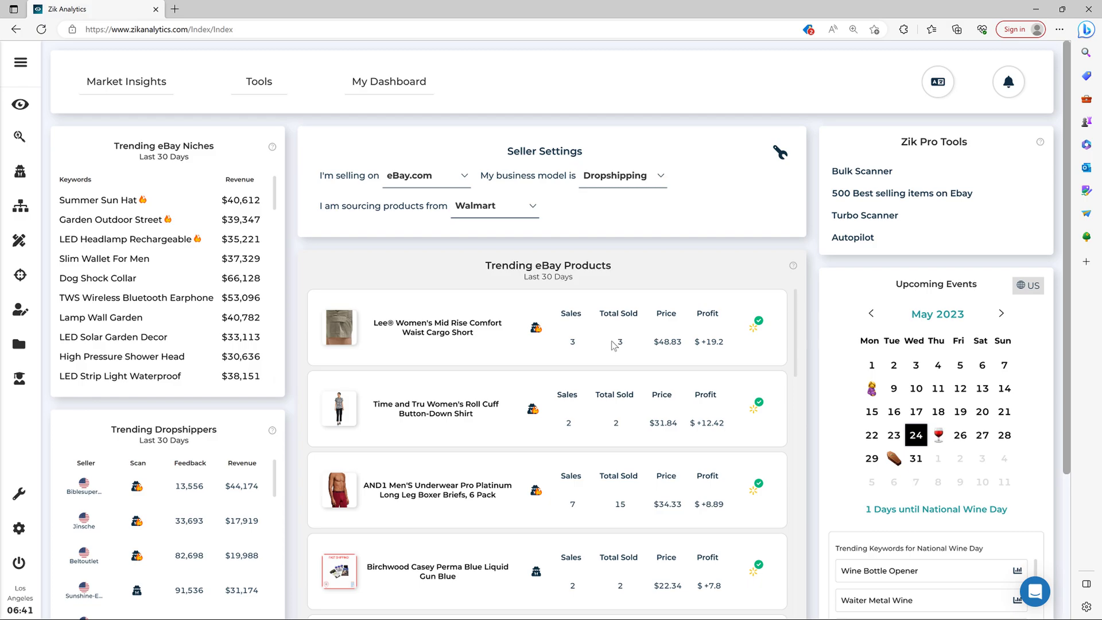
{"action": "scroll", "coordinate": [613, 344], "scroll_direction": "down", "scroll_amount": 4}
{"action": "scroll", "coordinate": [613, 344], "scroll_direction": "up", "scroll_amount": 2}
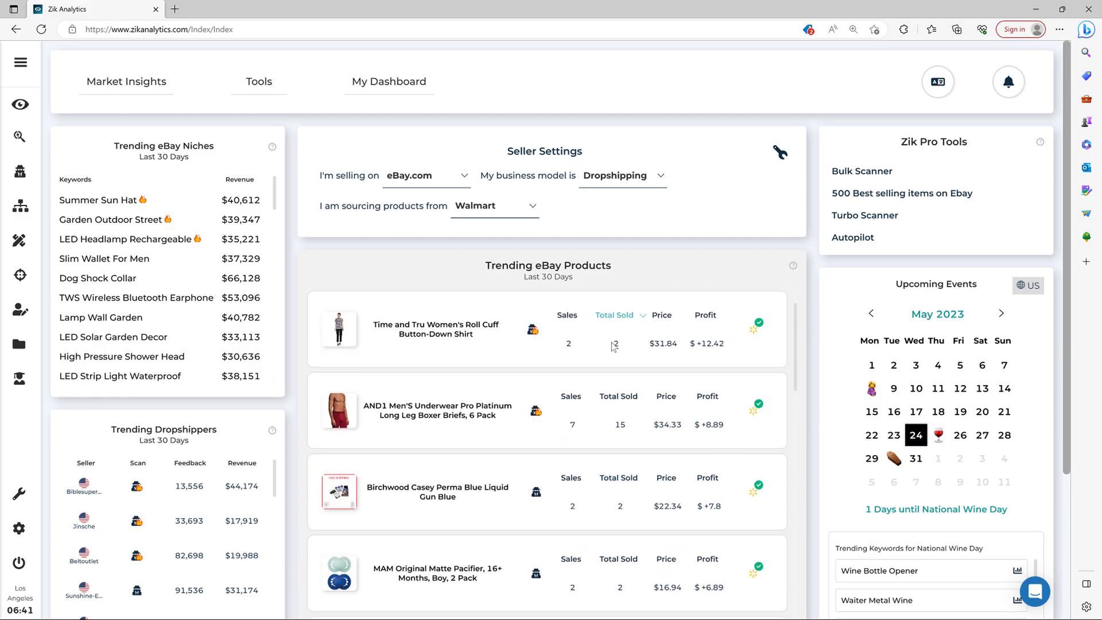
{"action": "scroll", "coordinate": [613, 346], "scroll_direction": "down", "scroll_amount": 3}
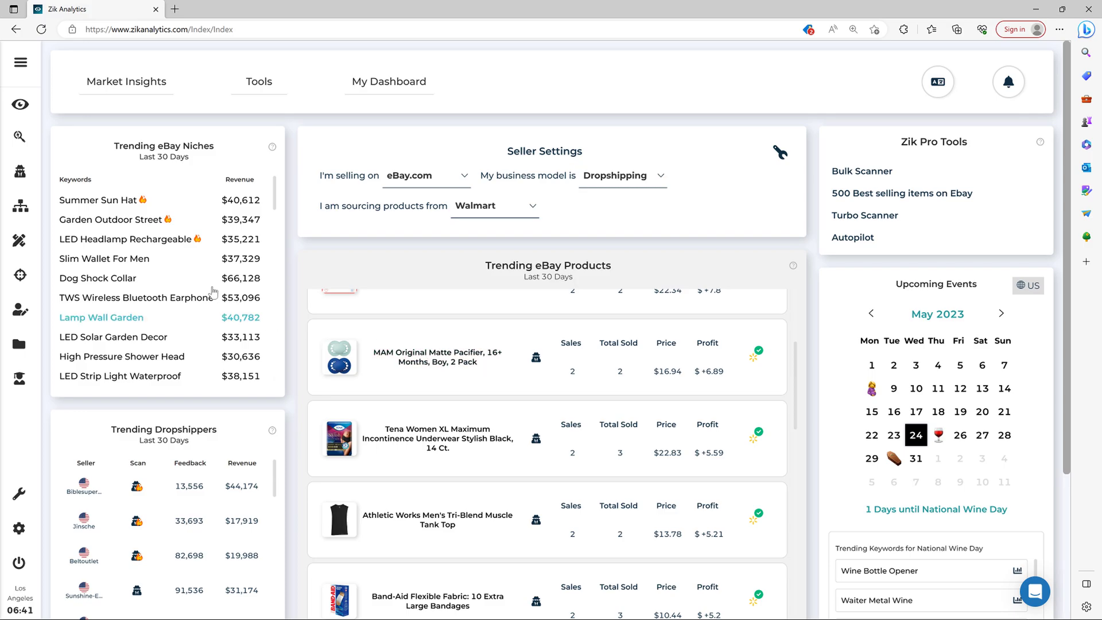
{"action": "scroll", "coordinate": [213, 292], "scroll_direction": "down", "scroll_amount": 5}
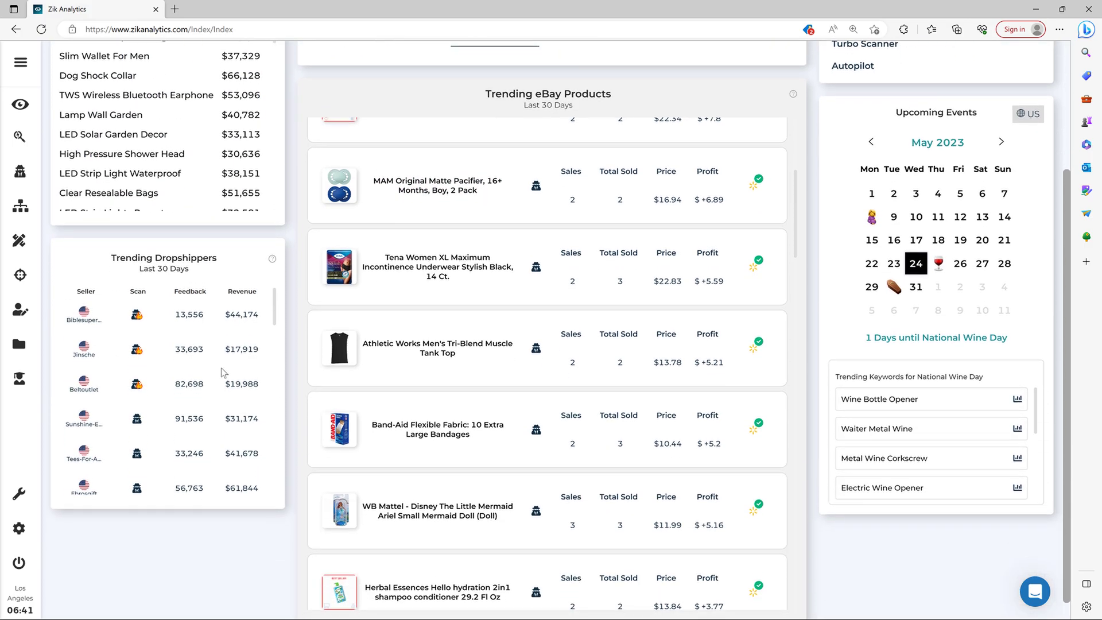
{"action": "left_click_drag", "start_coordinate": [218, 256], "coordinate": [116, 256]}
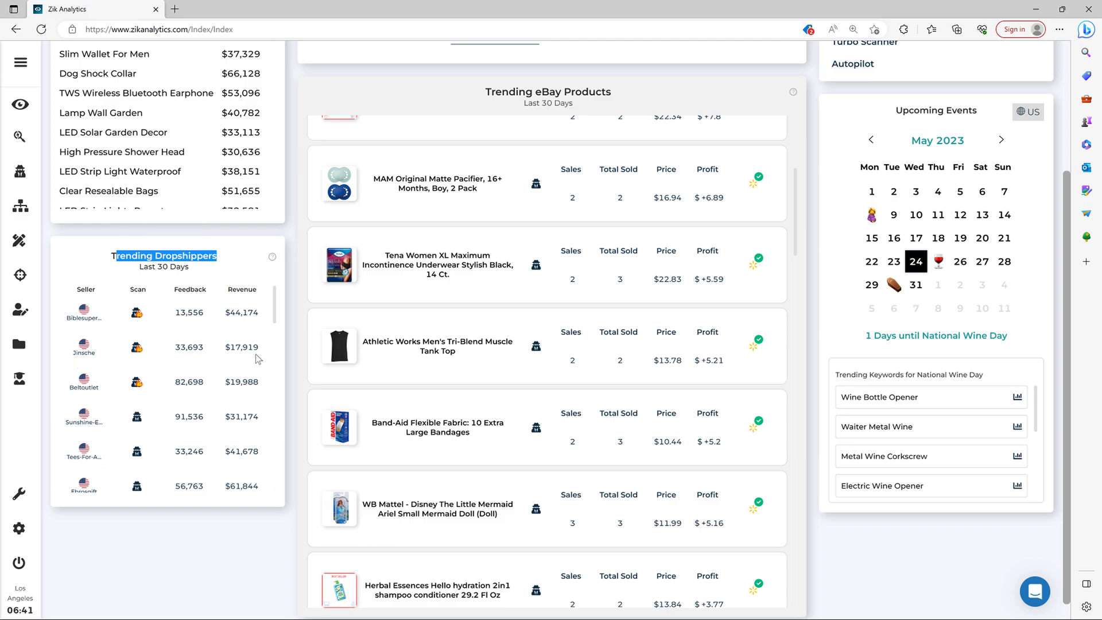
{"action": "scroll", "coordinate": [113, 410], "scroll_direction": "up", "scroll_amount": 3}
{"action": "left_click", "coordinate": [184, 475]}
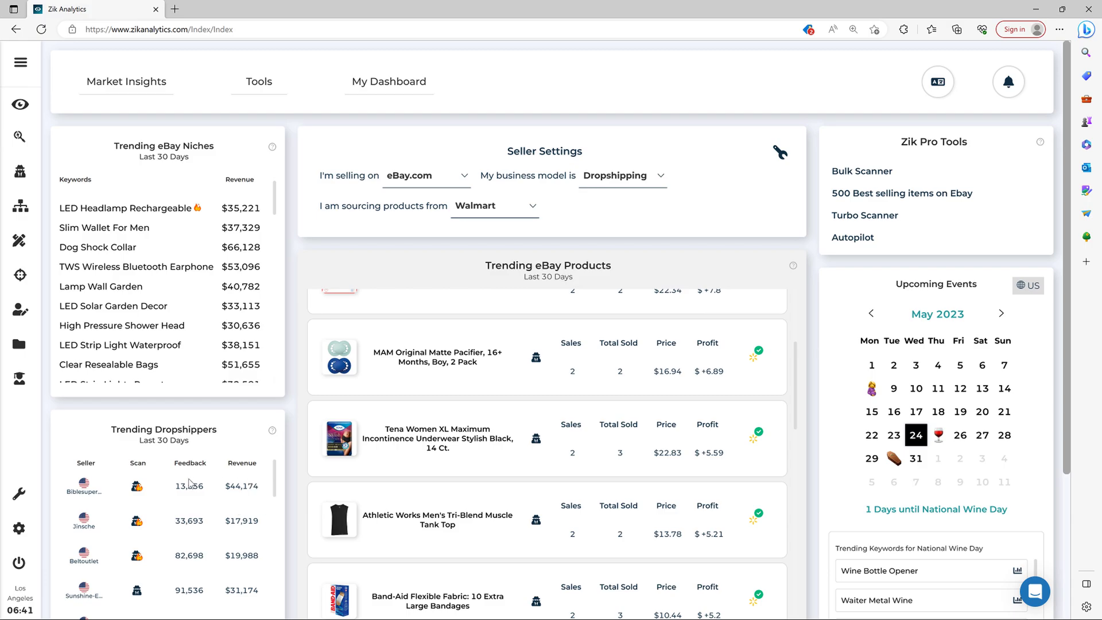
{"action": "left_click", "coordinate": [137, 487]}
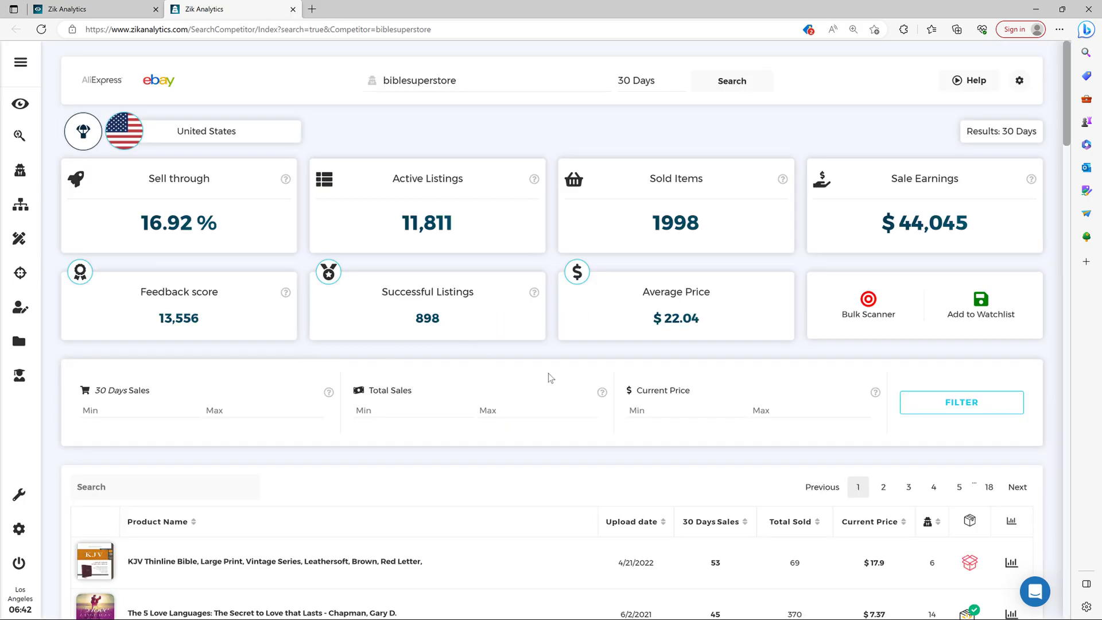
{"action": "scroll", "coordinate": [459, 359], "scroll_direction": "down", "scroll_amount": 1}
{"action": "scroll", "coordinate": [459, 358], "scroll_direction": "down", "scroll_amount": 3}
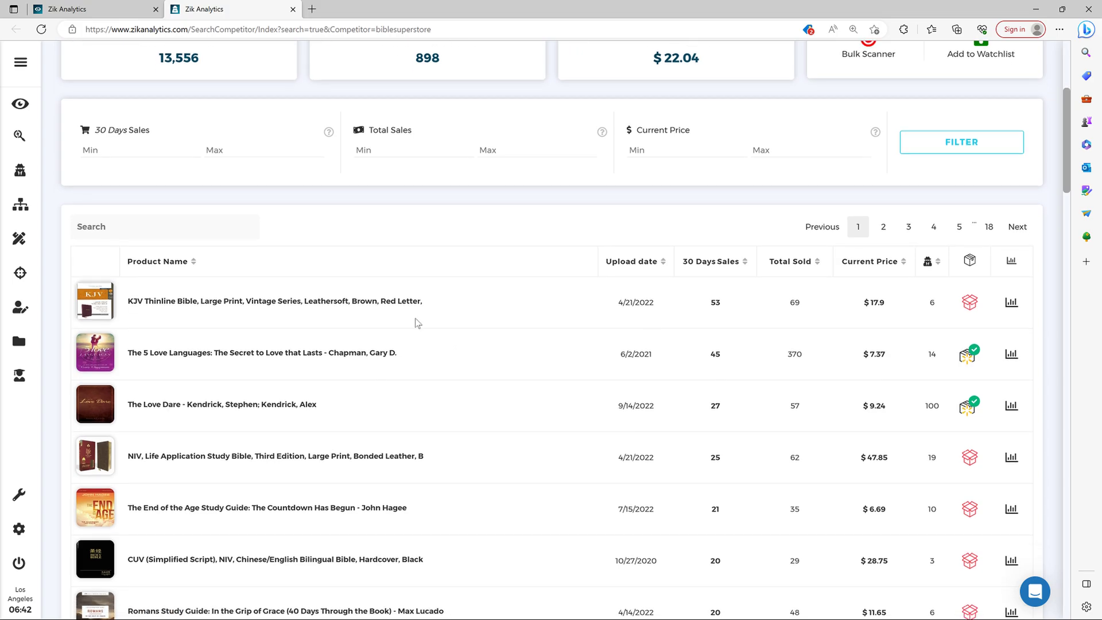
{"action": "scroll", "coordinate": [236, 344], "scroll_direction": "down", "scroll_amount": 1}
{"action": "scroll", "coordinate": [361, 353], "scroll_direction": "up", "scroll_amount": 3}
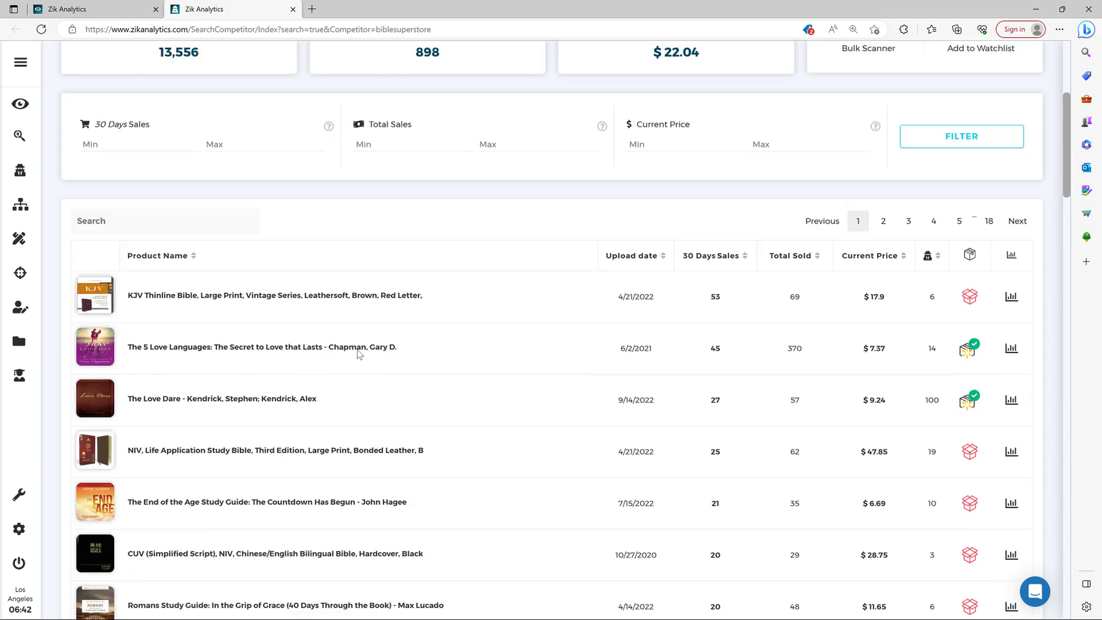
{"action": "scroll", "coordinate": [362, 354], "scroll_direction": "up", "scroll_amount": 3}
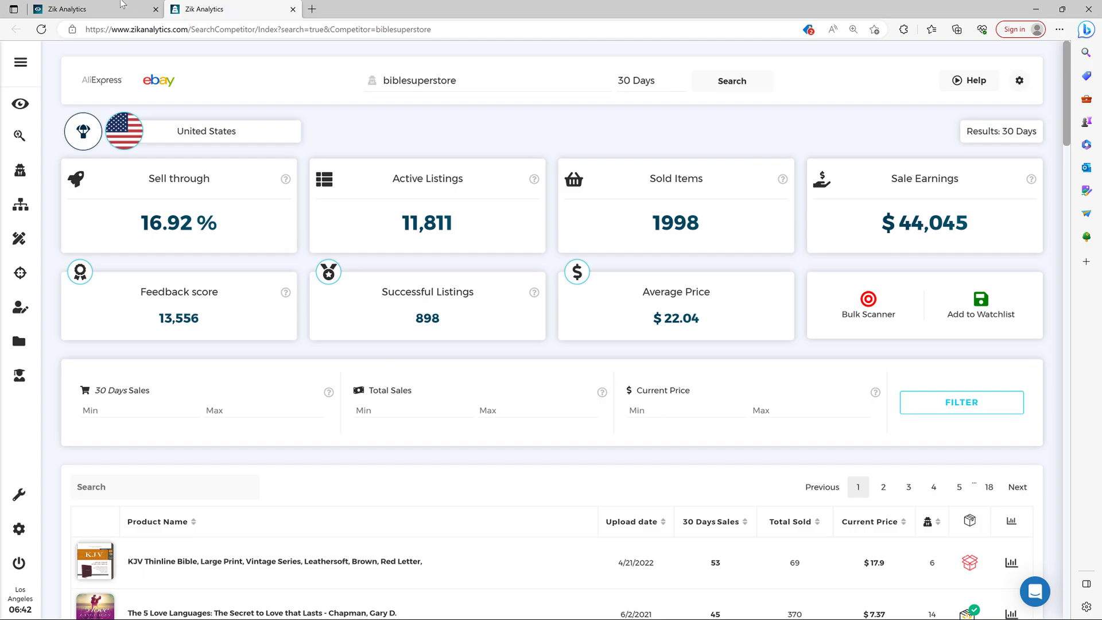
Step: Return to the dashboard tab and review Trending eBay Niches, led by Summer Sun Hat at $40,612
{"action": "left_click", "coordinate": [93, 9]}
{"action": "left_click_drag", "start_coordinate": [114, 146], "coordinate": [217, 153]}
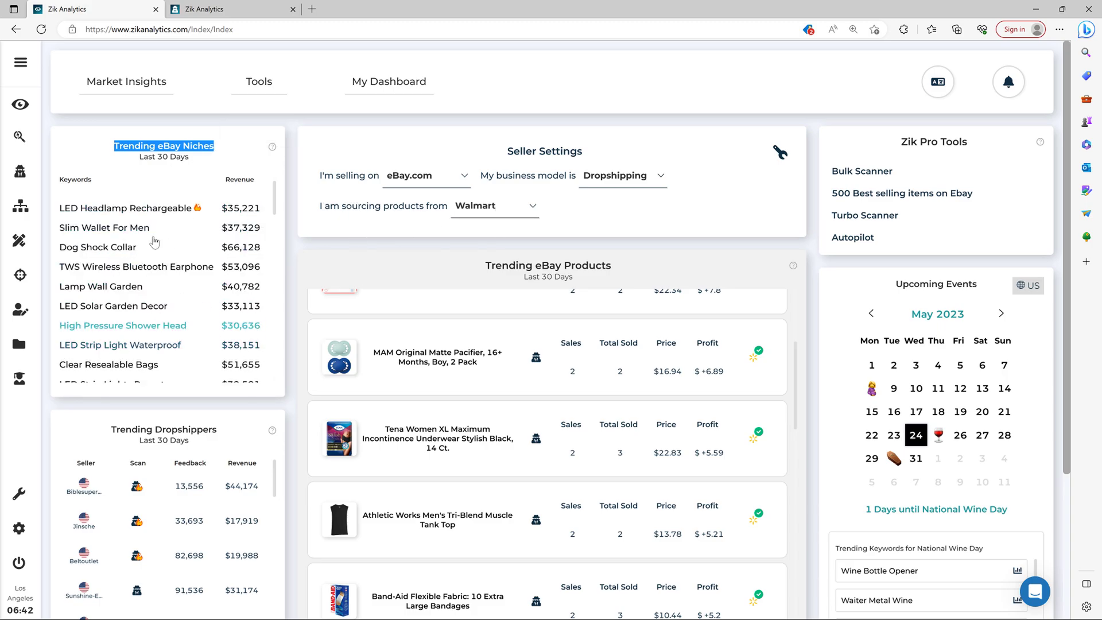
{"action": "left_click", "coordinate": [117, 178]}
{"action": "scroll", "coordinate": [116, 181], "scroll_direction": "up", "scroll_amount": 1}
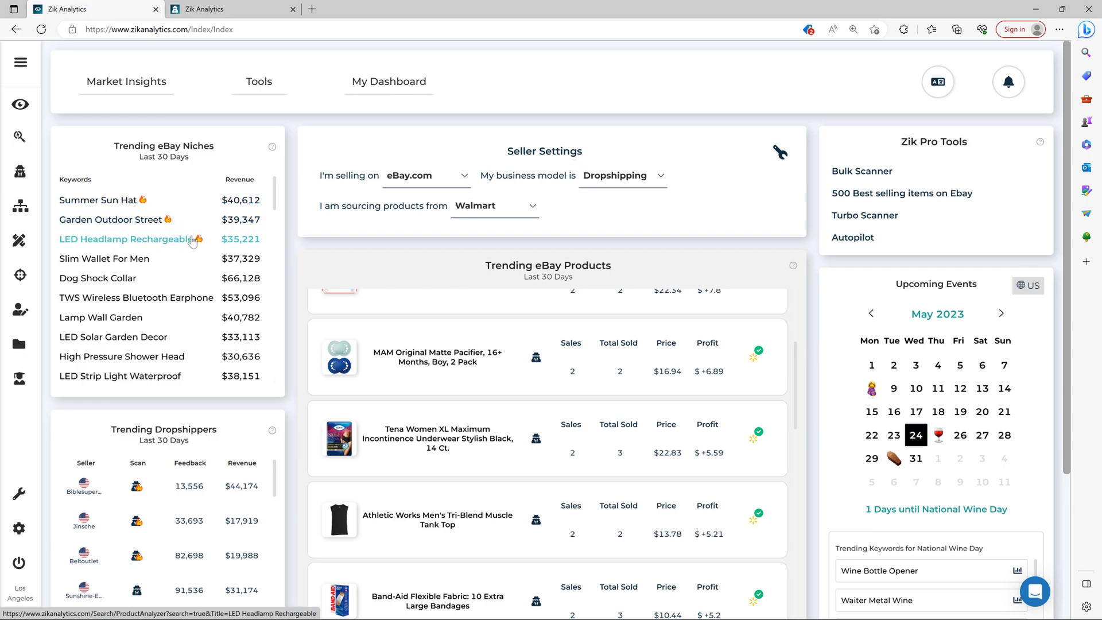
{"action": "scroll", "coordinate": [192, 240], "scroll_direction": "down", "scroll_amount": 1}
{"action": "scroll", "coordinate": [194, 241], "scroll_direction": "up", "scroll_amount": 1}
Step: Open the Summer Sun Hat analysis (4,061 sold, $29,166 earnings) in a new tab, then return to the dashboard
{"action": "left_click", "coordinate": [112, 204]}
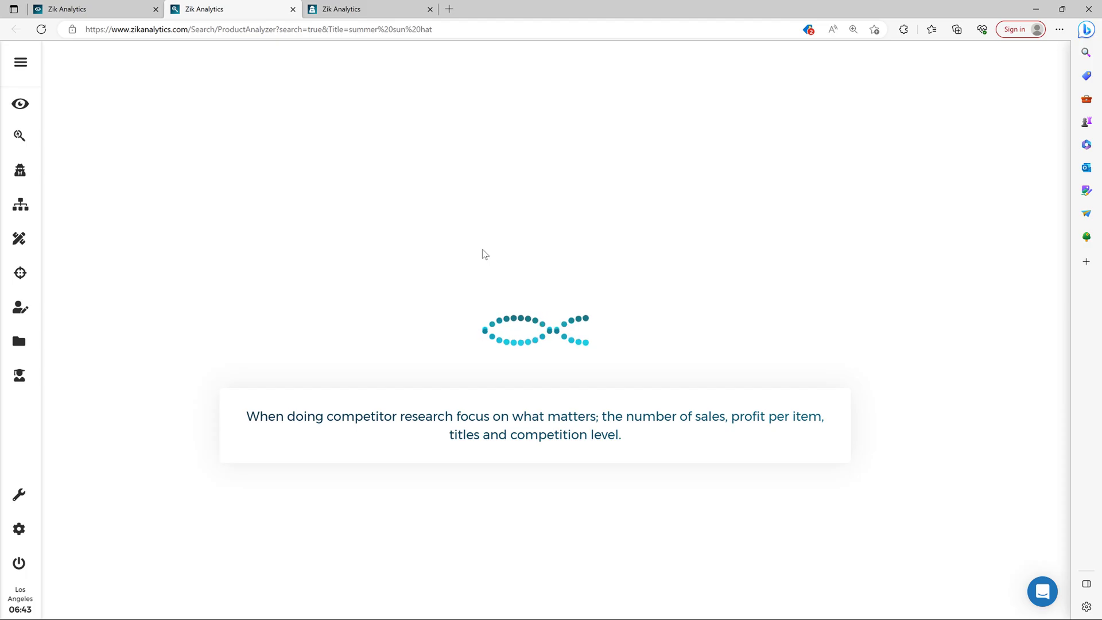
{"action": "scroll", "coordinate": [346, 132], "scroll_direction": "down", "scroll_amount": 2}
{"action": "scroll", "coordinate": [602, 105], "scroll_direction": "up", "scroll_amount": 1}
{"action": "scroll", "coordinate": [602, 105], "scroll_direction": "up", "scroll_amount": 1}
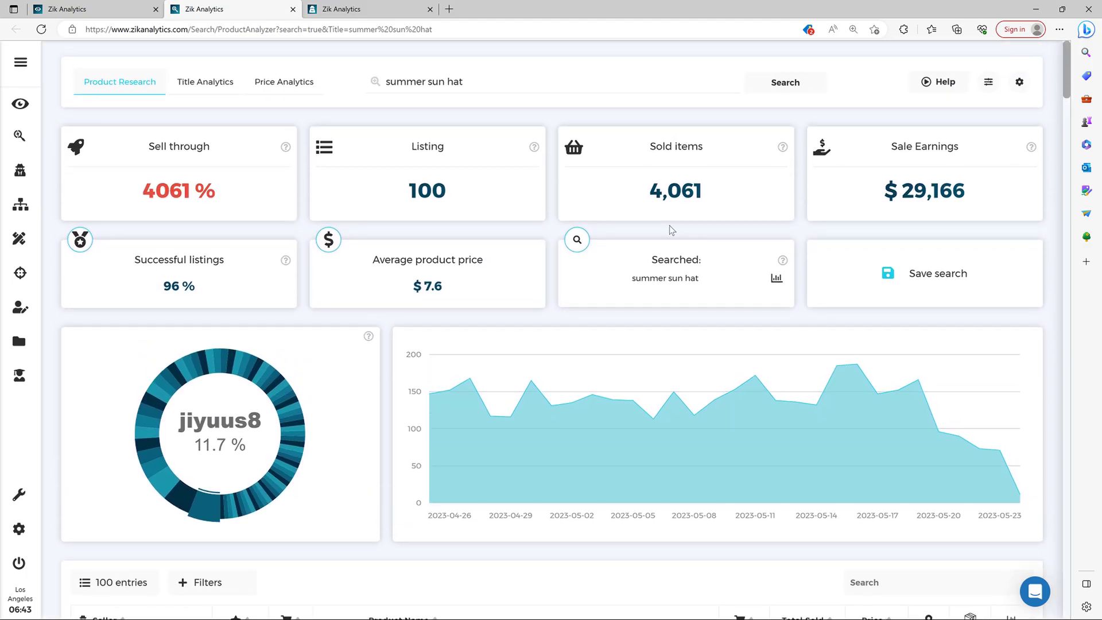
{"action": "scroll", "coordinate": [660, 227], "scroll_direction": "down", "scroll_amount": 5}
{"action": "scroll", "coordinate": [560, 272], "scroll_direction": "up", "scroll_amount": 5}
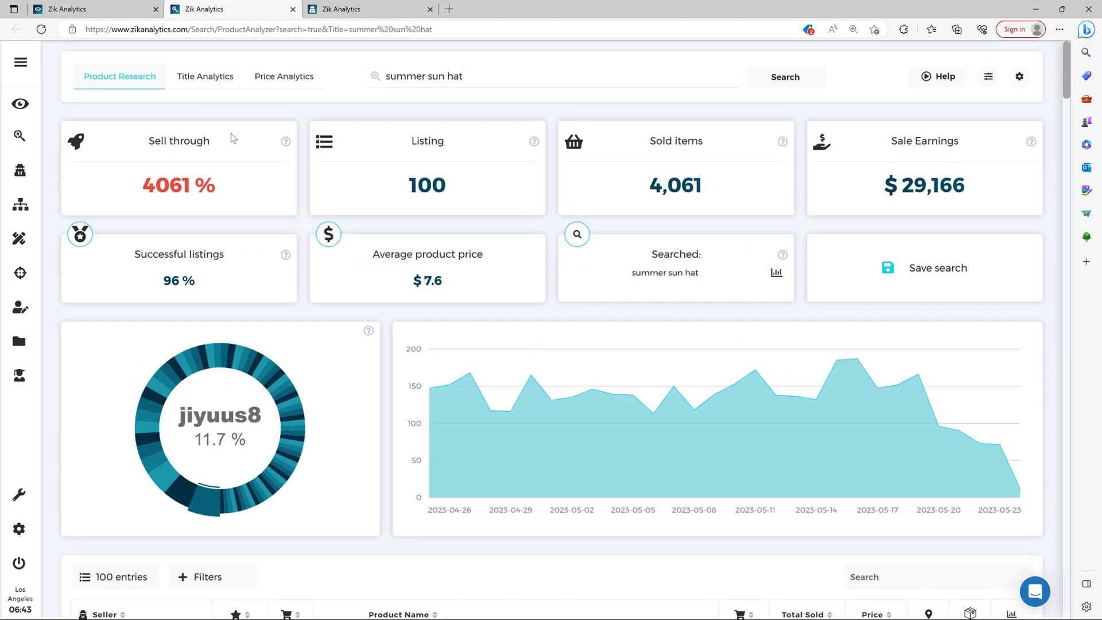
{"action": "left_click", "coordinate": [113, 10]}
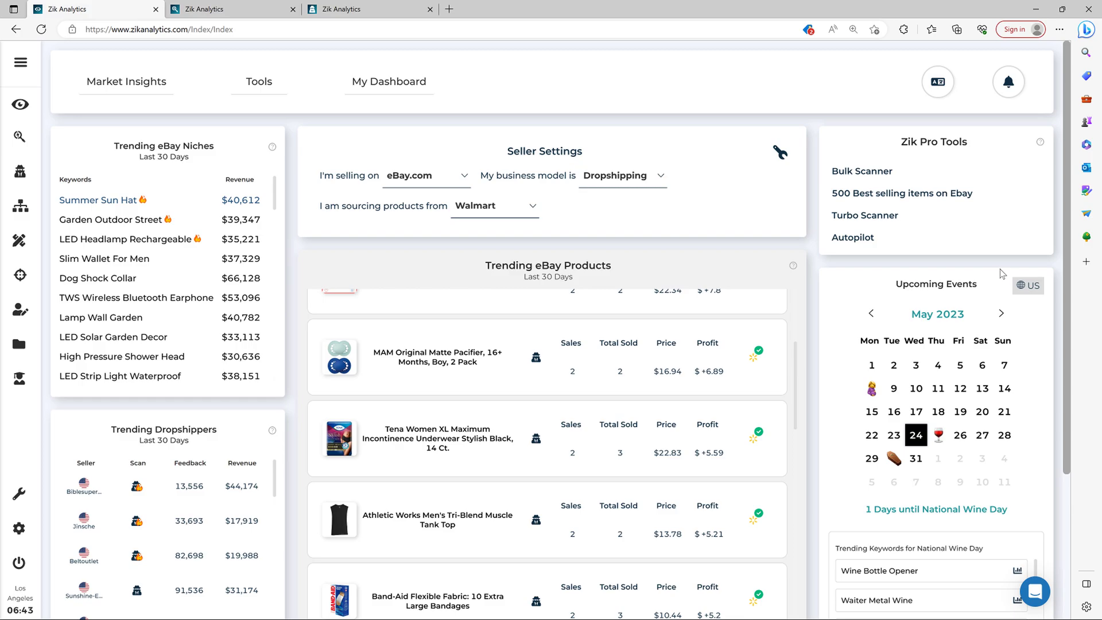
{"action": "scroll", "coordinate": [942, 402], "scroll_direction": "down", "scroll_amount": 2}
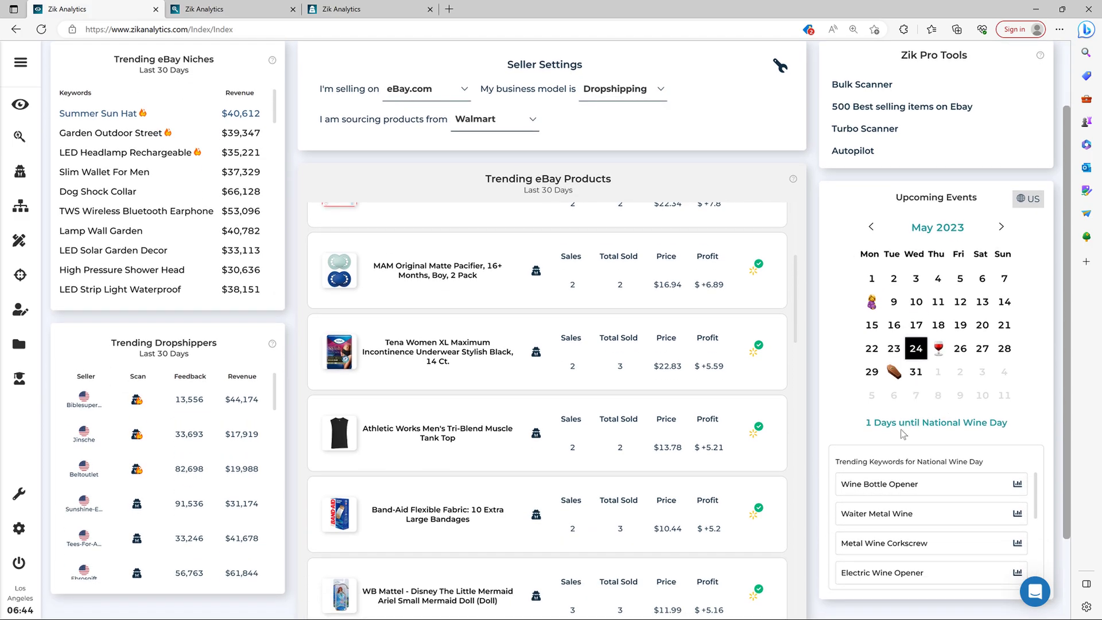
{"action": "left_click_drag", "start_coordinate": [872, 423], "coordinate": [993, 428]}
{"action": "left_click", "coordinate": [992, 427]}
{"action": "left_click_drag", "start_coordinate": [867, 423], "coordinate": [1006, 425]}
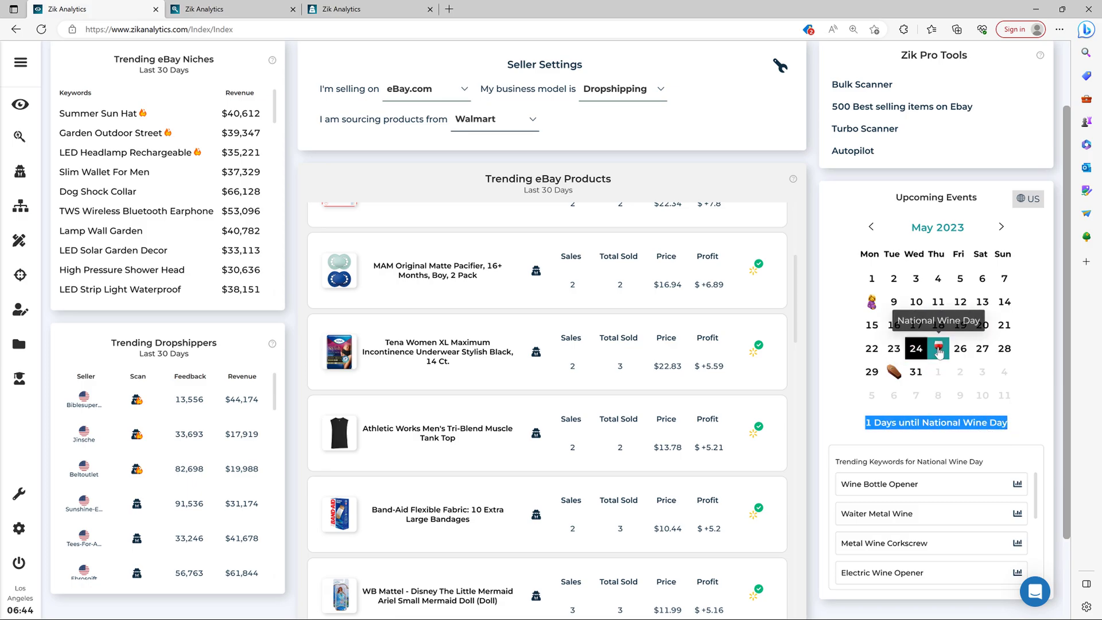
{"action": "left_click", "coordinate": [1001, 226]}
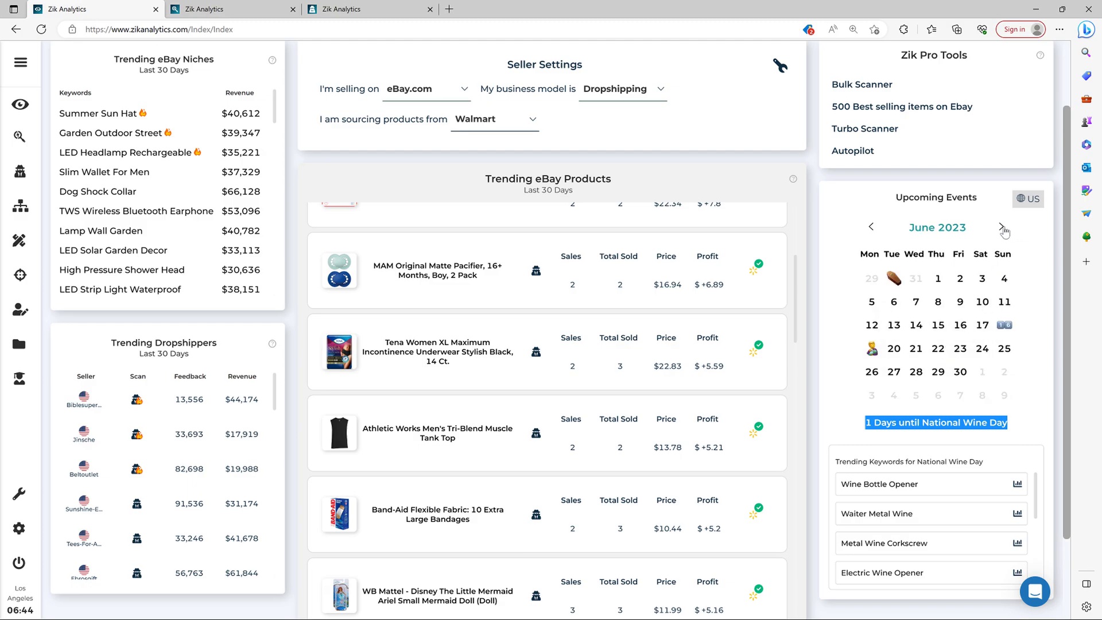
{"action": "left_click", "coordinate": [1003, 328]}
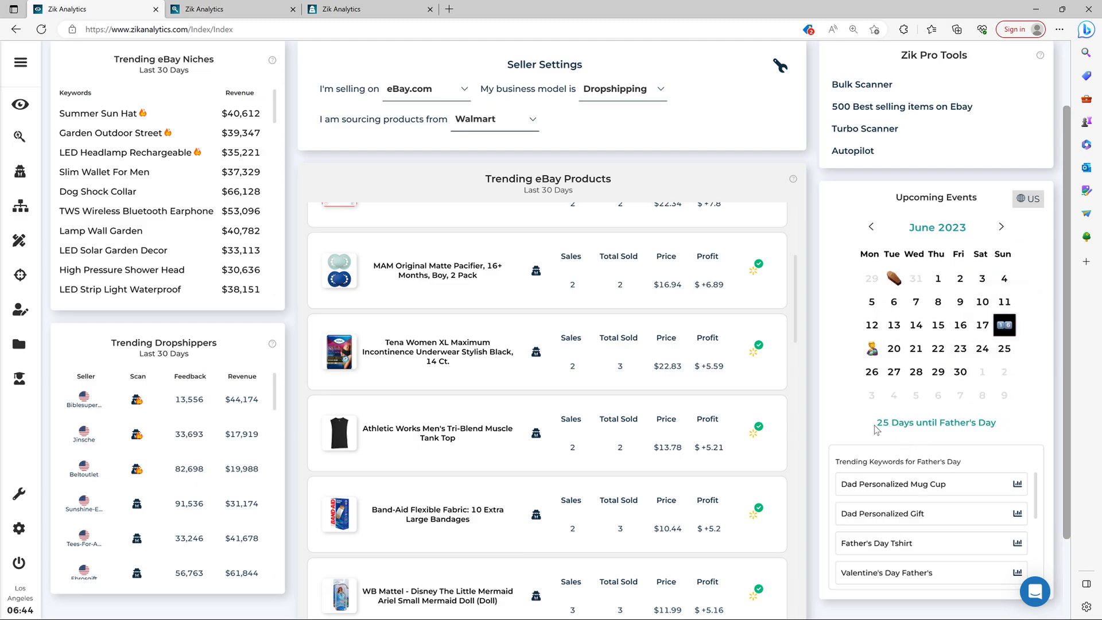
{"action": "left_click_drag", "start_coordinate": [877, 428], "coordinate": [999, 433]}
{"action": "left_click_drag", "start_coordinate": [843, 461], "coordinate": [927, 460]}
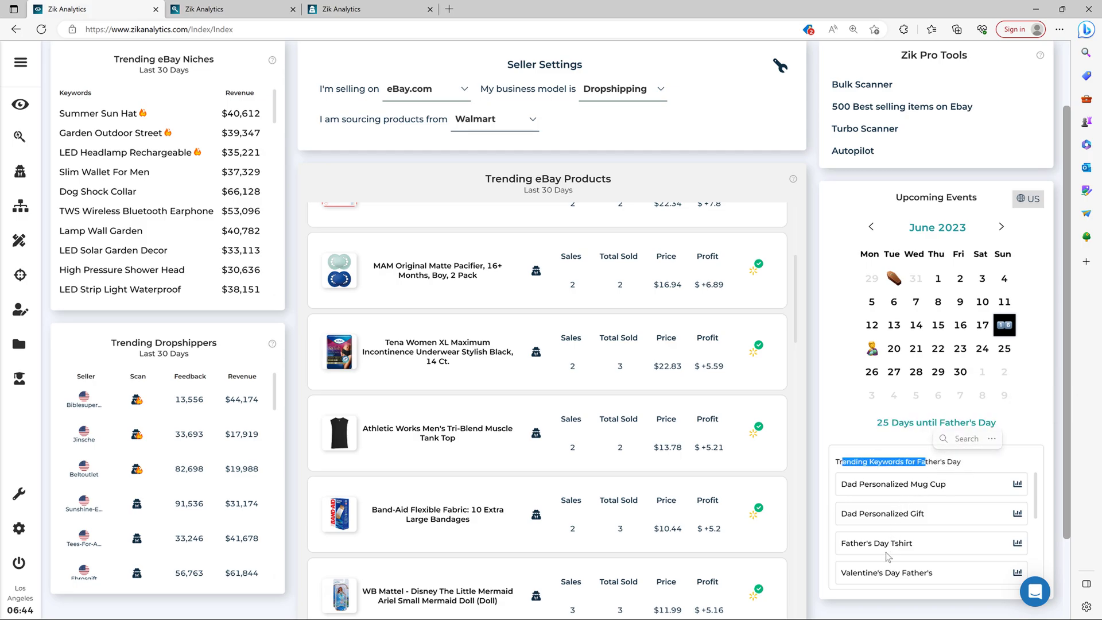
{"action": "left_click", "coordinate": [1031, 202]}
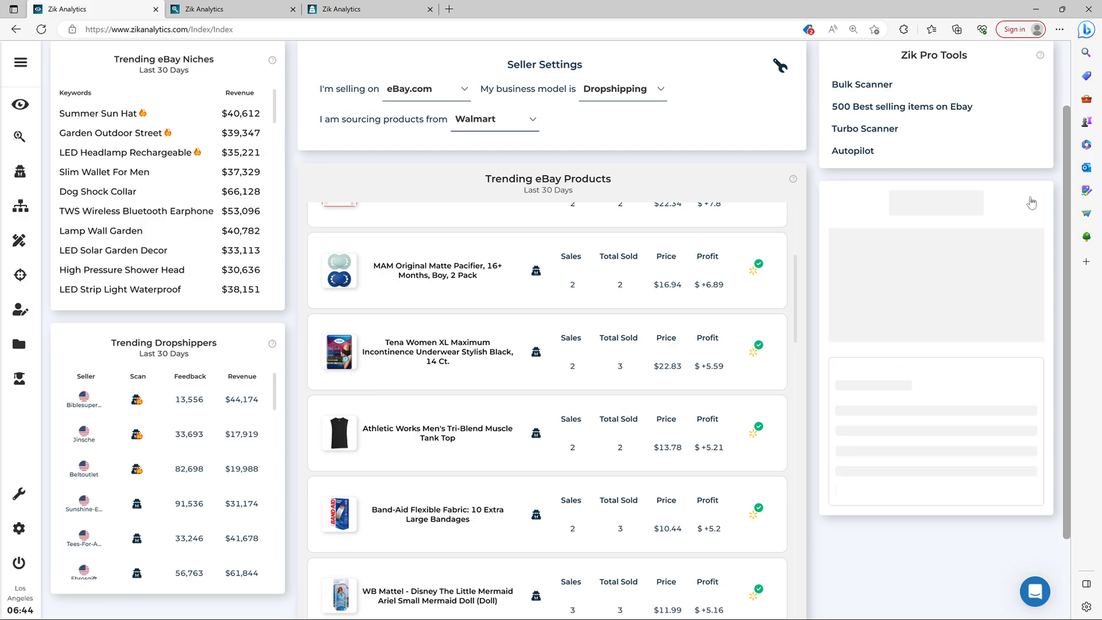
{"action": "scroll", "coordinate": [938, 332], "scroll_direction": "down", "scroll_amount": 2}
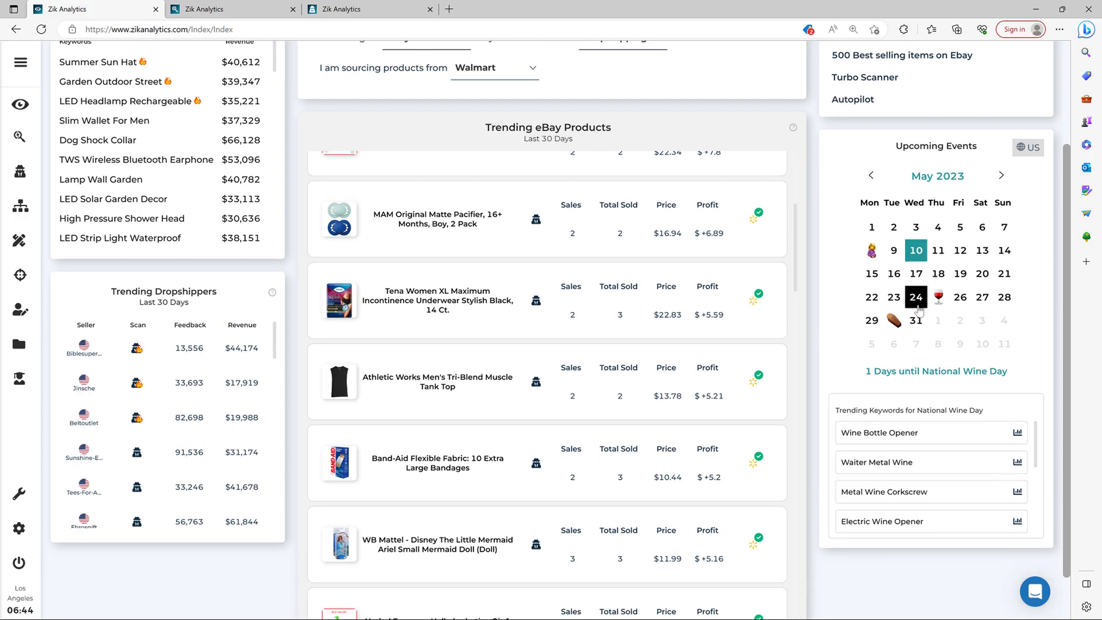
{"action": "scroll", "coordinate": [938, 332], "scroll_direction": "up", "scroll_amount": 1}
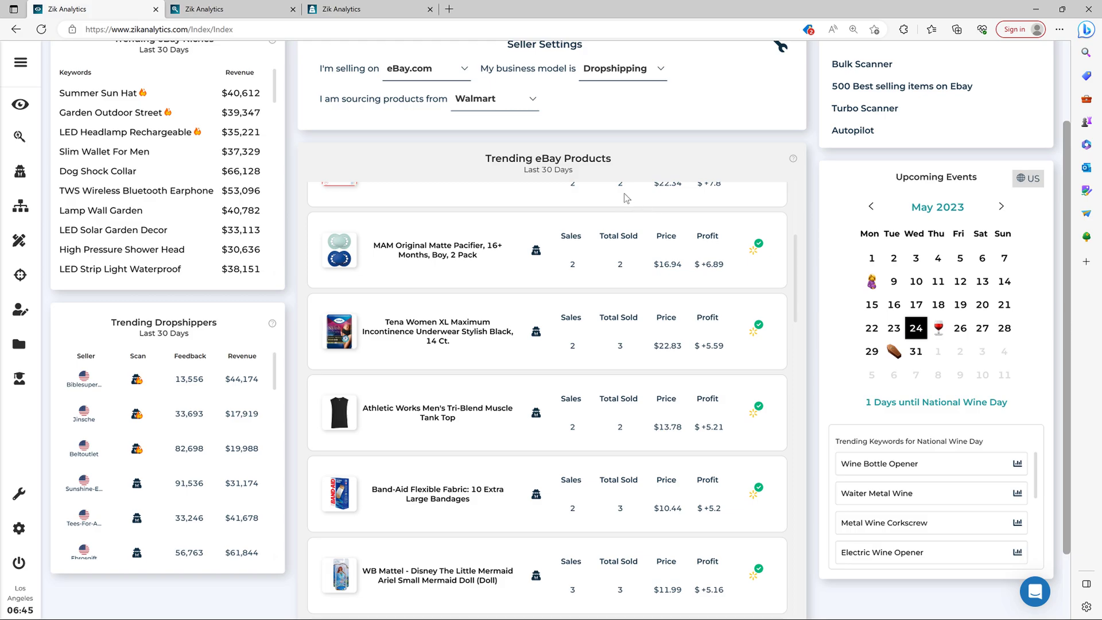
{"action": "scroll", "coordinate": [626, 199], "scroll_direction": "down", "scroll_amount": 3}
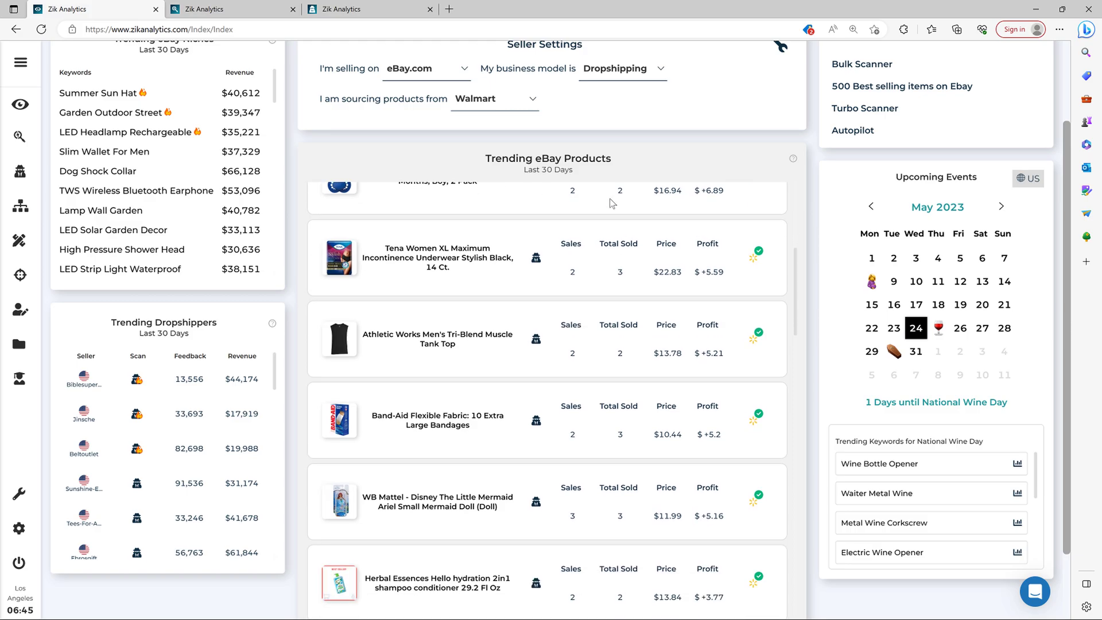